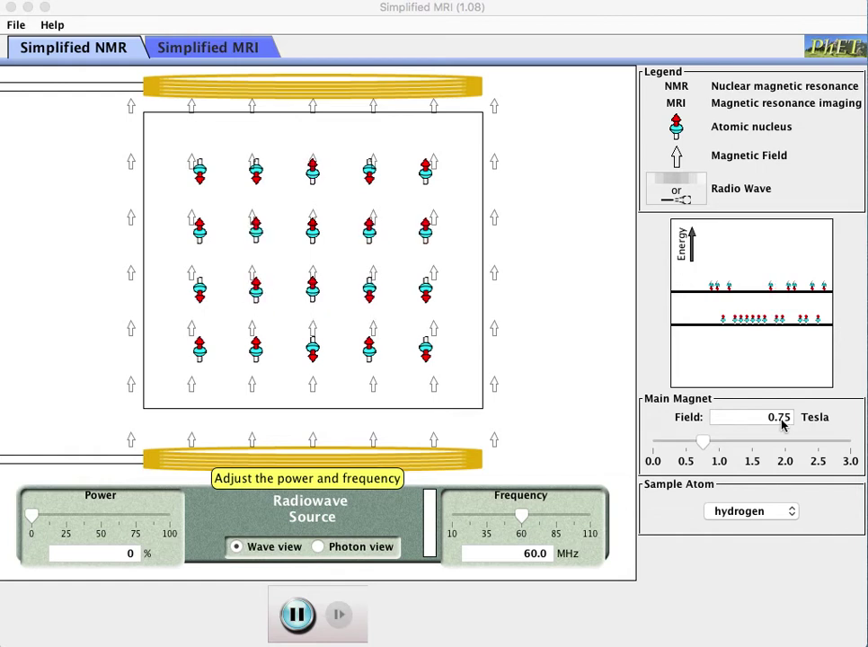
Step: Drop the main magnet field to 0.00 Tesla, then raise it back to 1.00 Tesla
drag(703, 443, 632, 448)
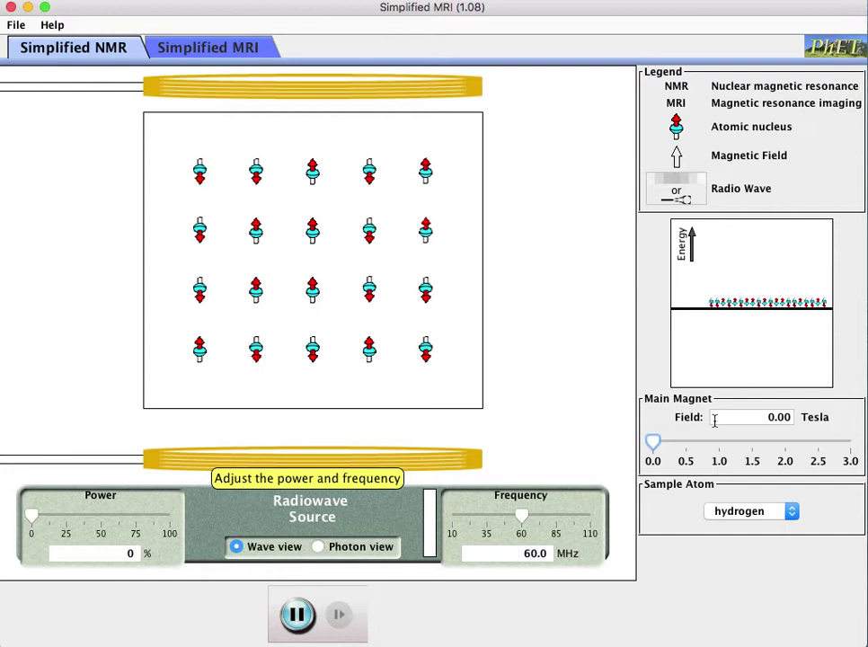
drag(654, 444, 721, 444)
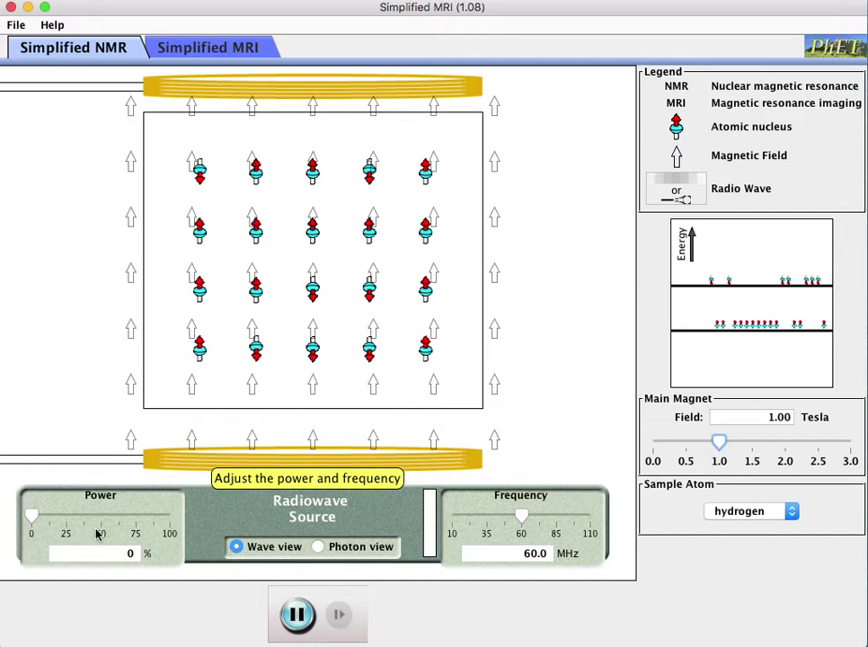
Step: Set radio power to 25%, preview Photon view, return to Wave view, and nudge frequency to 58.8 MHz
drag(32, 516, 67, 519)
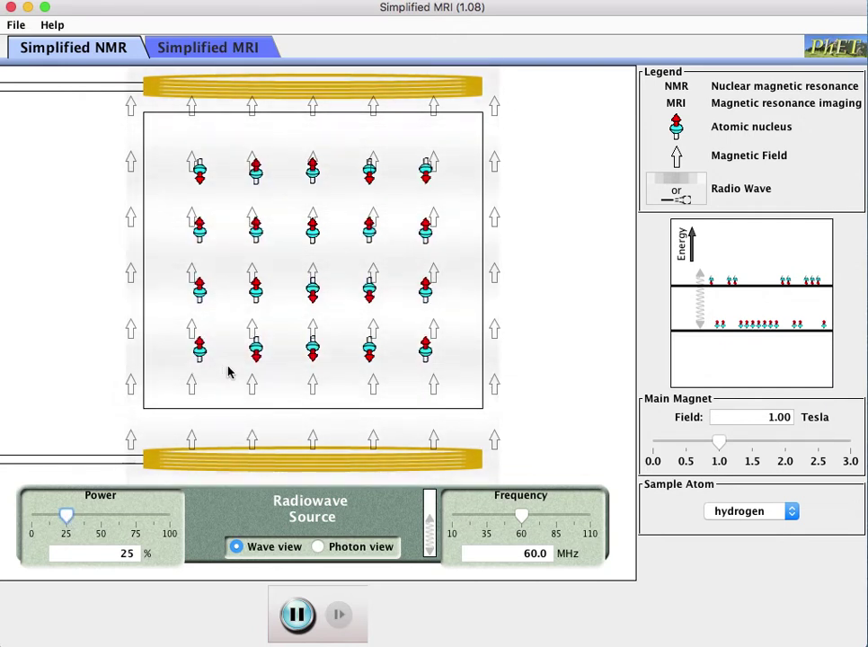
click(320, 548)
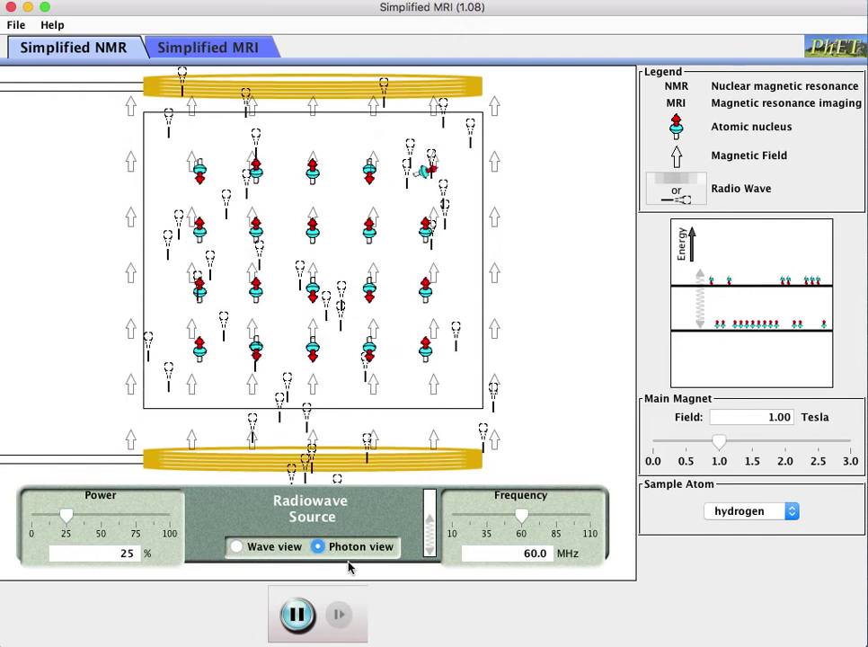
click(236, 547)
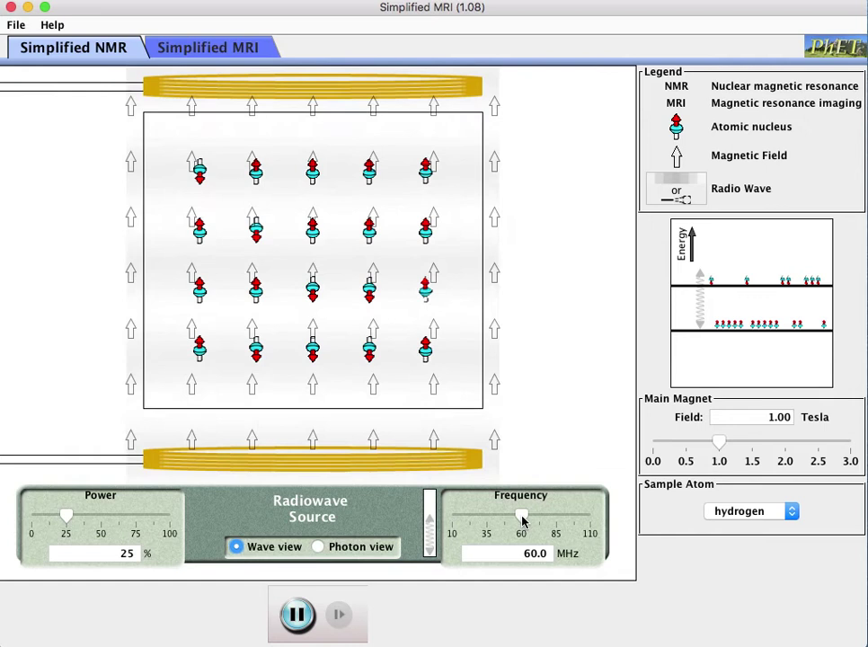
drag(523, 521, 521, 522)
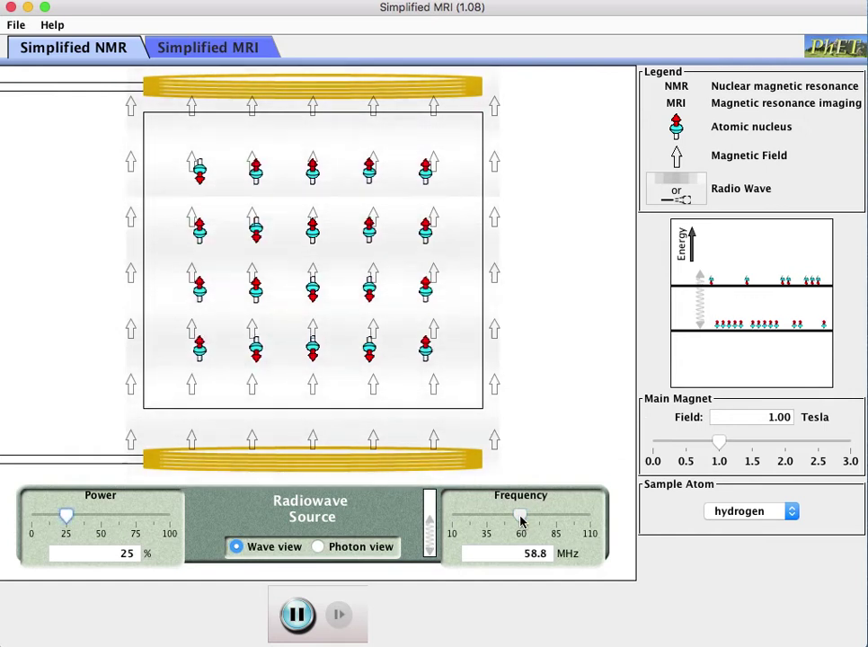
Step: Lower the frequency to 42.6 MHz, then raise the main field toward 2.00 Tesla
drag(520, 522, 497, 523)
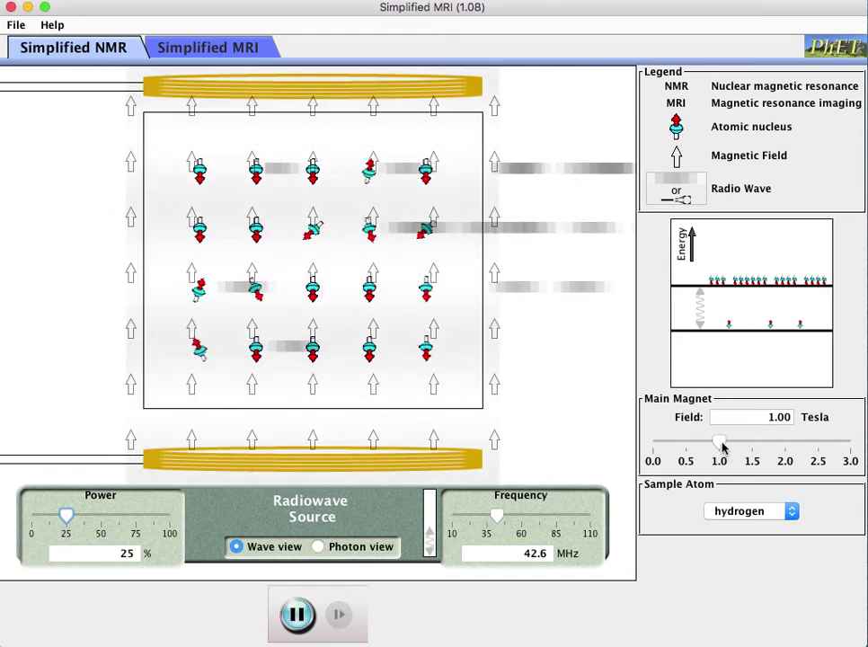
drag(723, 448, 786, 440)
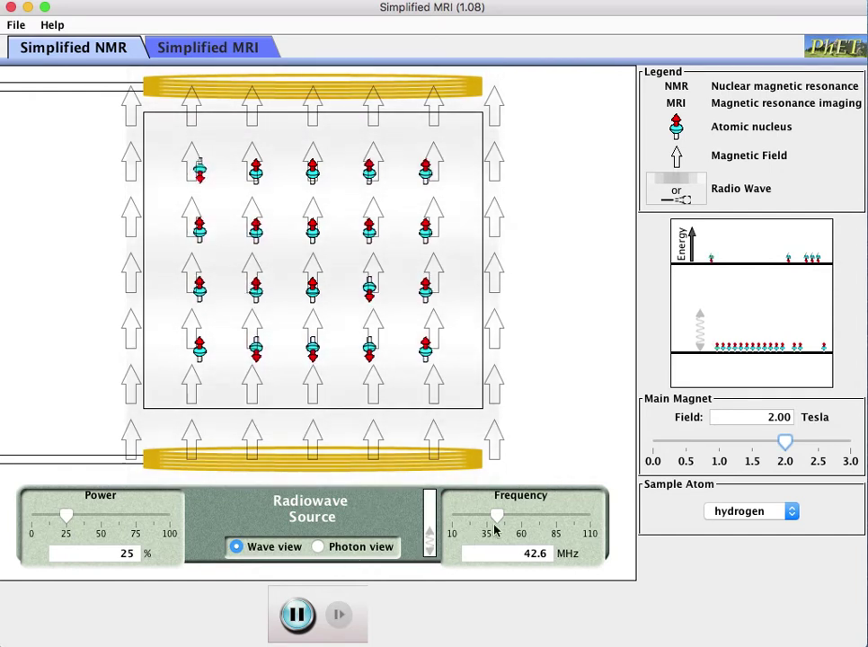
Step: Raise the radio frequency to 85.2 MHz to match the 2.00 Tesla field
drag(503, 521, 563, 521)
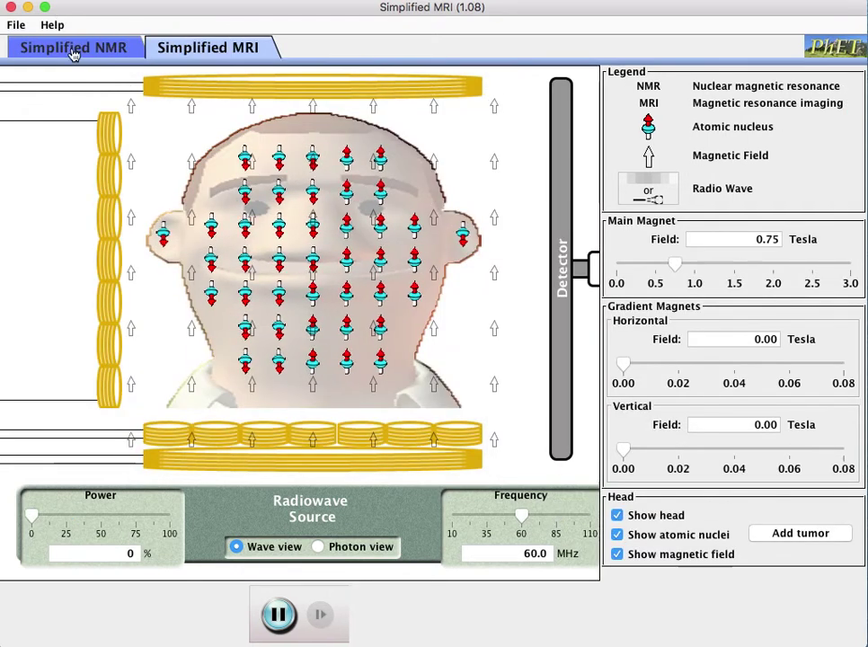
Step: Pause the Simplified NMR simulation and move to the Simplified MRI head view
click(74, 55)
click(298, 614)
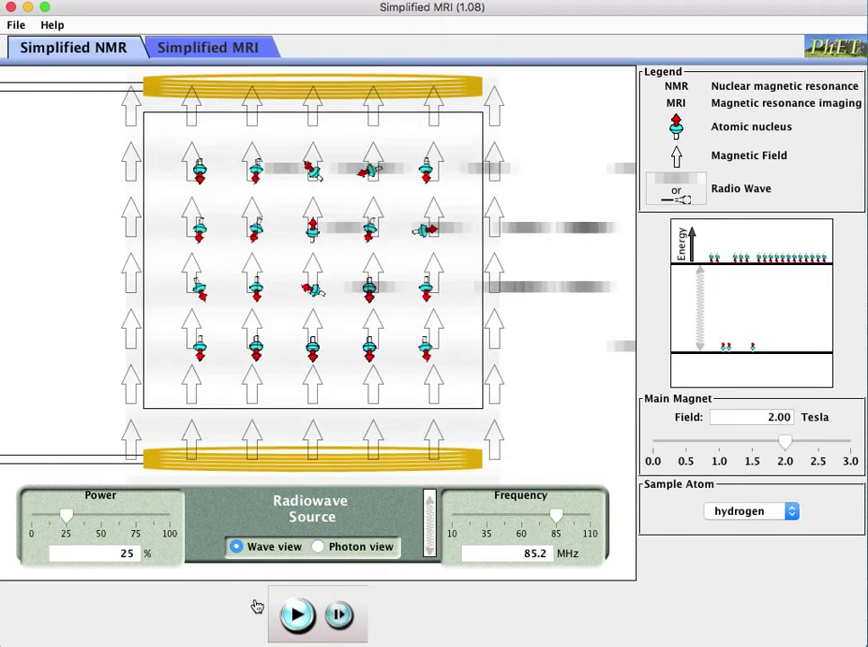
click(241, 52)
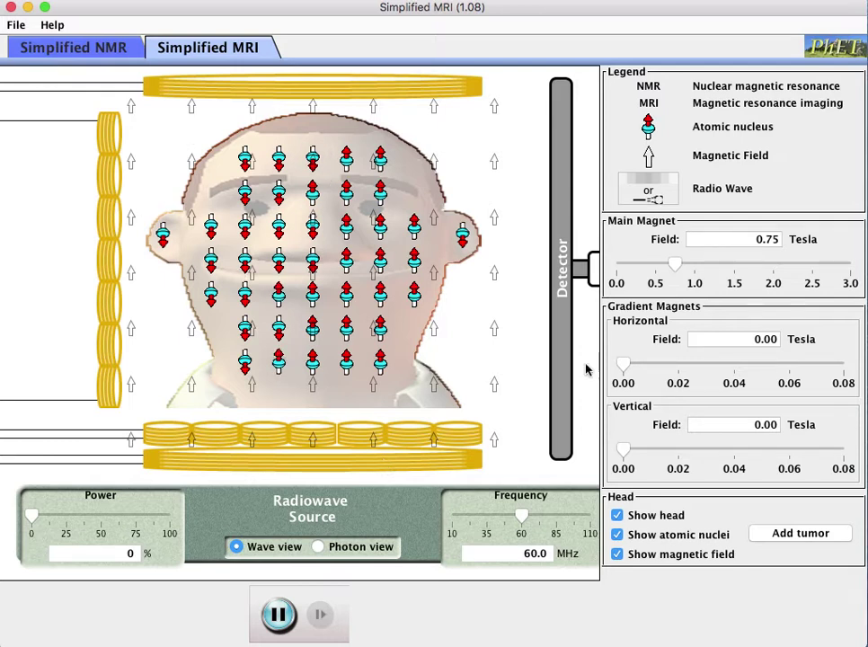
Step: Set the head view's main field to 1.00 Tesla and radio power to 51%
drag(661, 265, 863, 265)
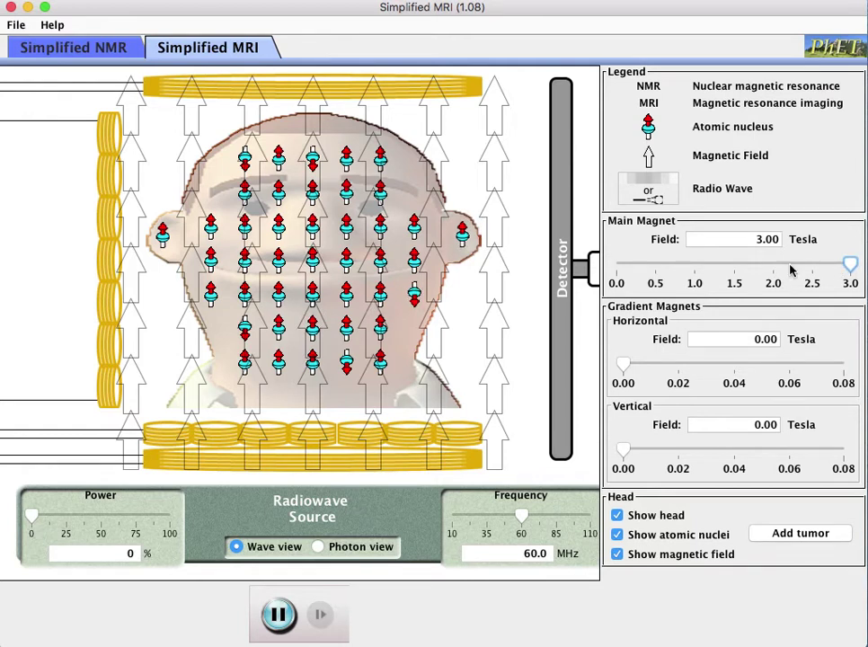
drag(851, 266, 696, 268)
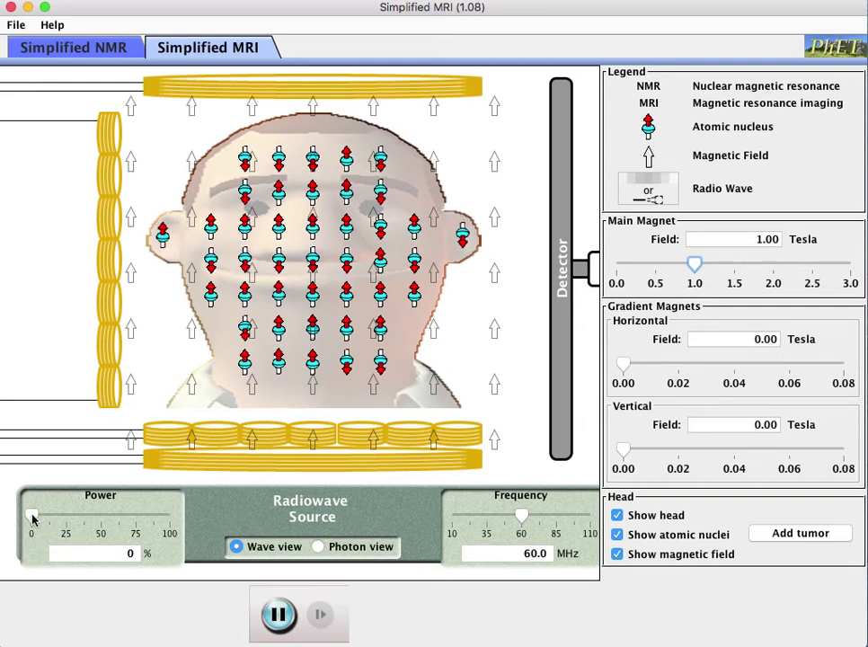
drag(49, 518, 103, 516)
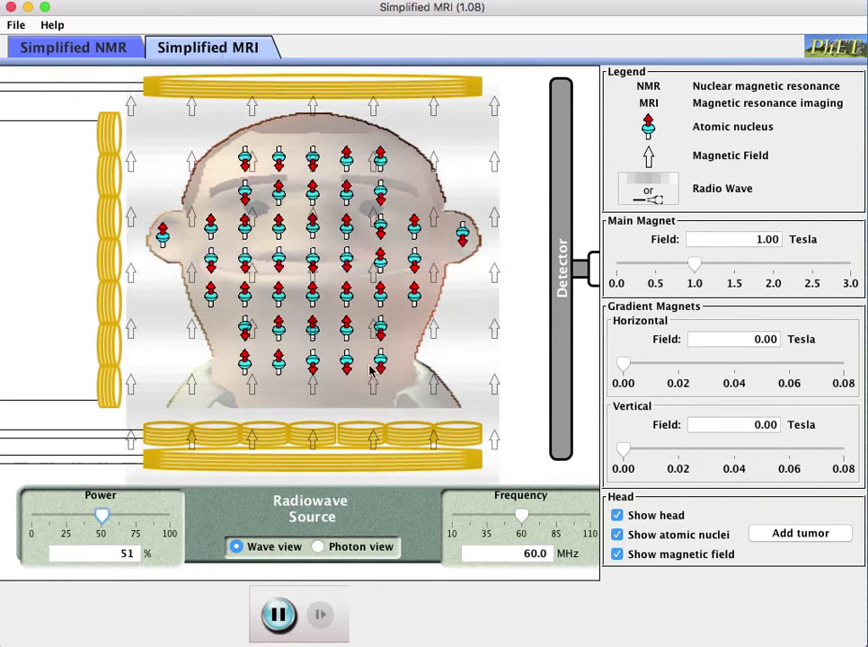
click(120, 52)
Step: Lower the NMR main field from 2.00 to 1.00 Tesla and frequency from 85.2 to about 42.6 MHz
drag(788, 447, 721, 451)
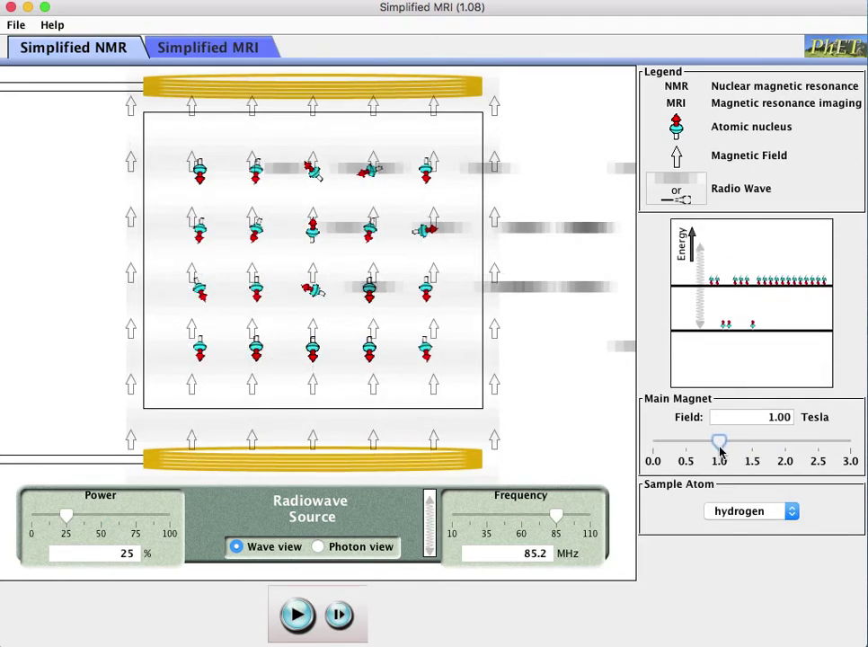
drag(557, 524, 497, 518)
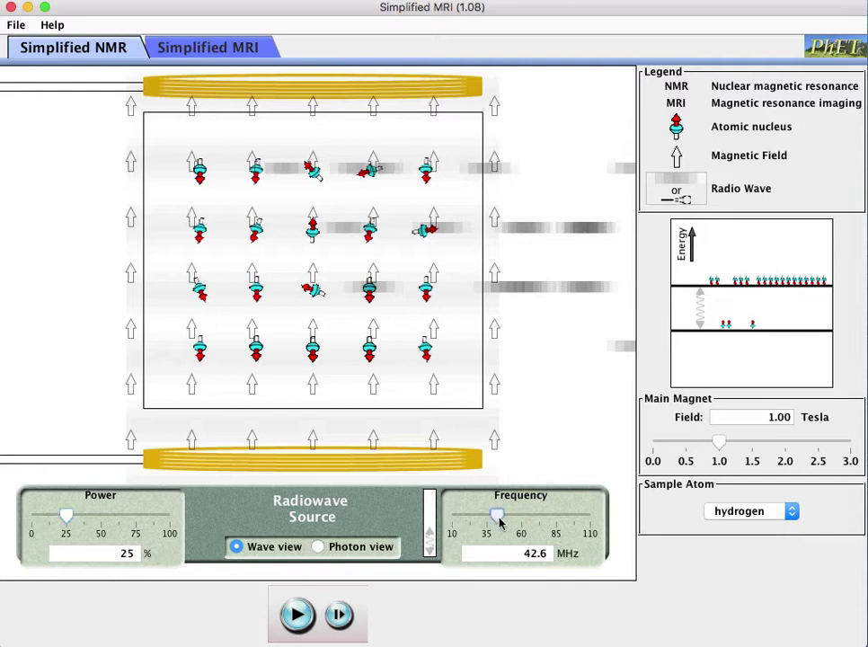
drag(501, 524, 501, 522)
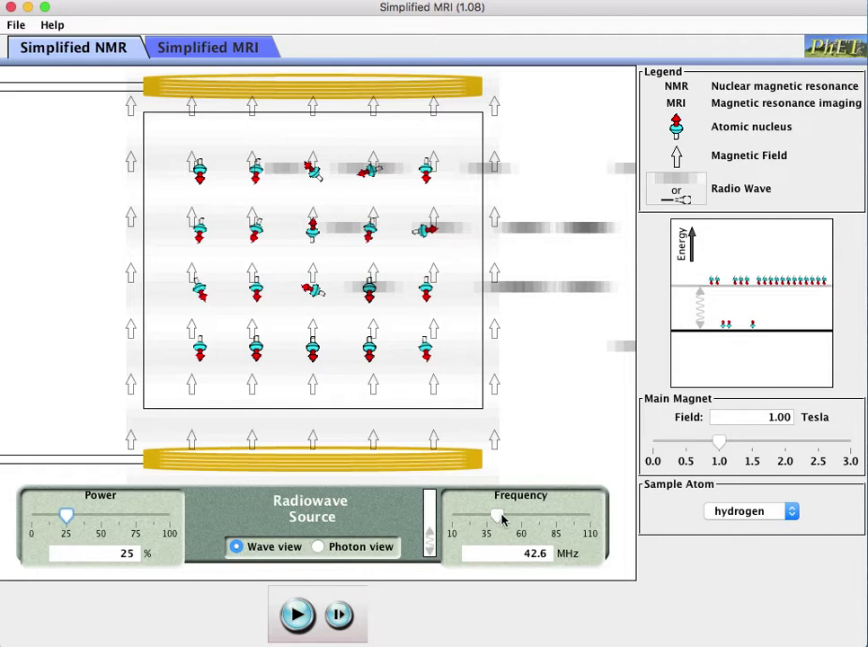
click(256, 47)
Step: Bring the head-view frequency down and fine-tune it to 42.6 MHz
drag(523, 519, 508, 521)
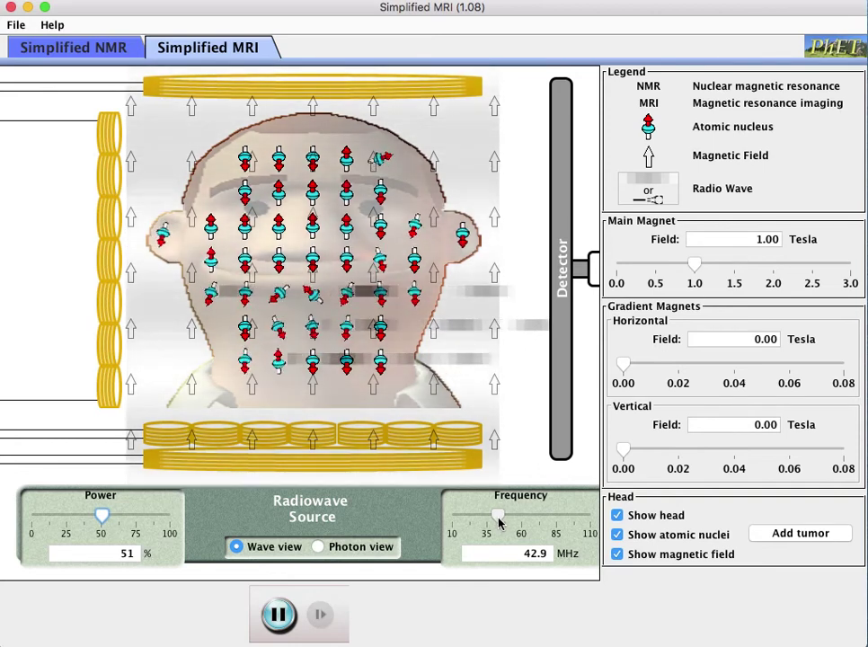
drag(501, 523, 498, 522)
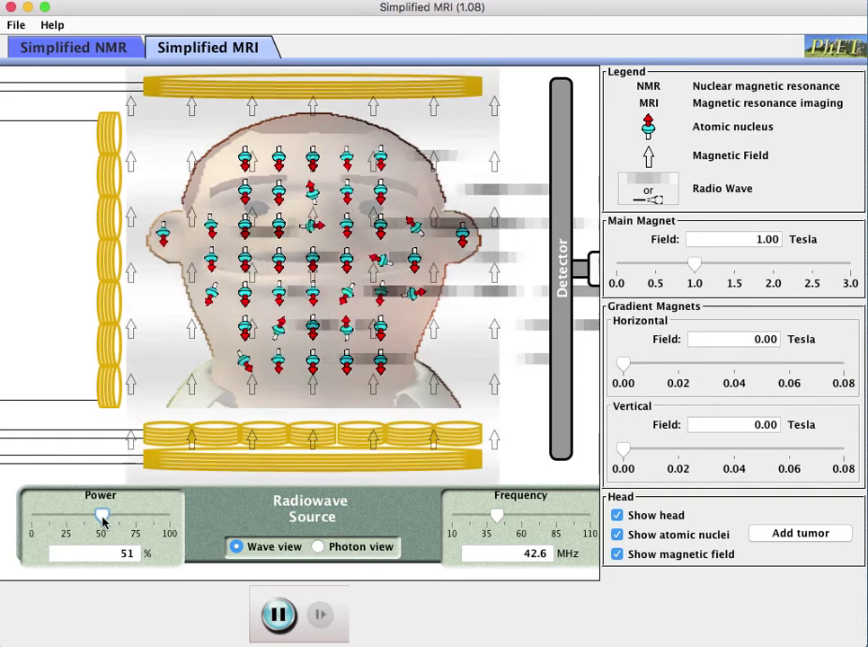
Step: Sweep radio power to 100% and back to 0%, then uncheck Show atomic nuclei
drag(100, 518, 200, 524)
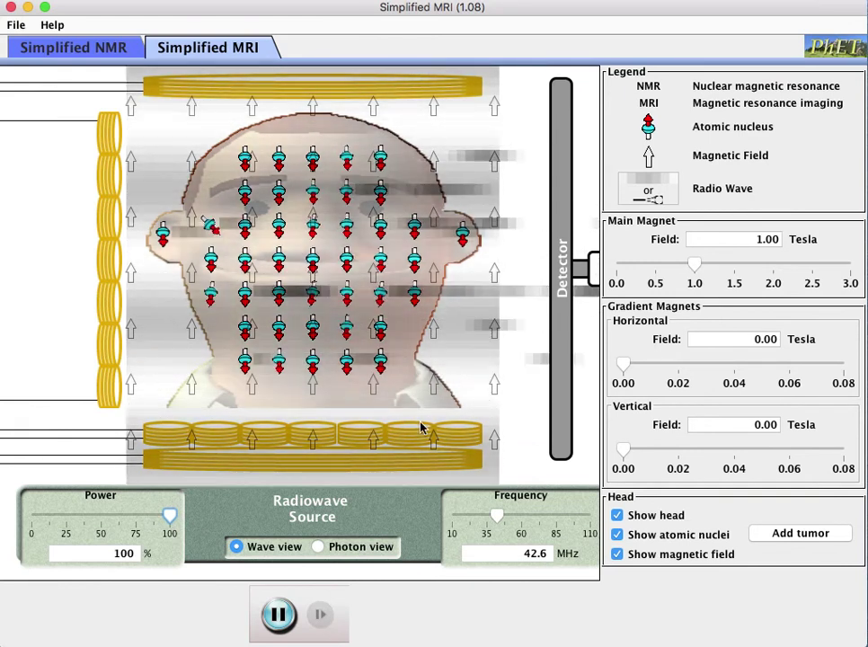
drag(168, 517, 20, 515)
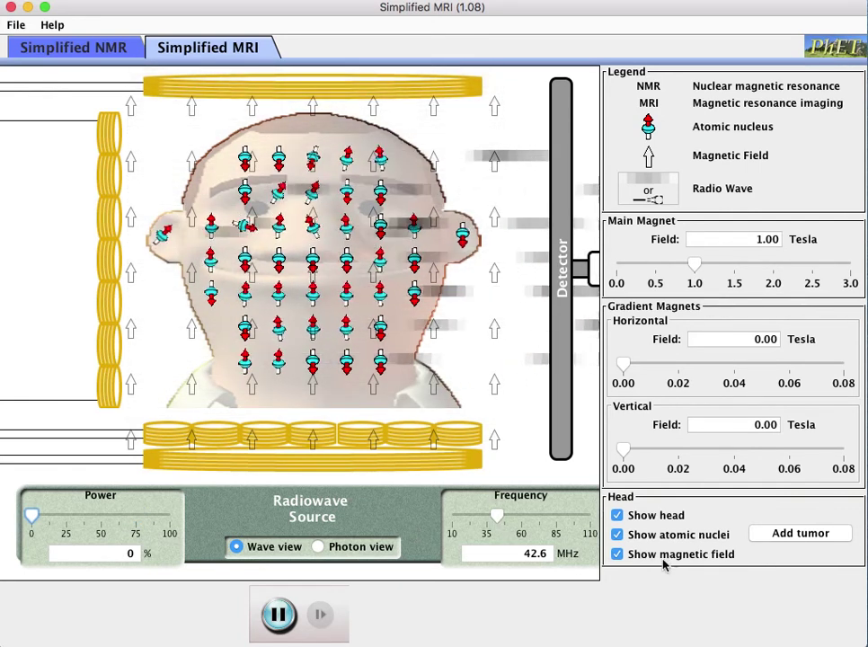
click(617, 536)
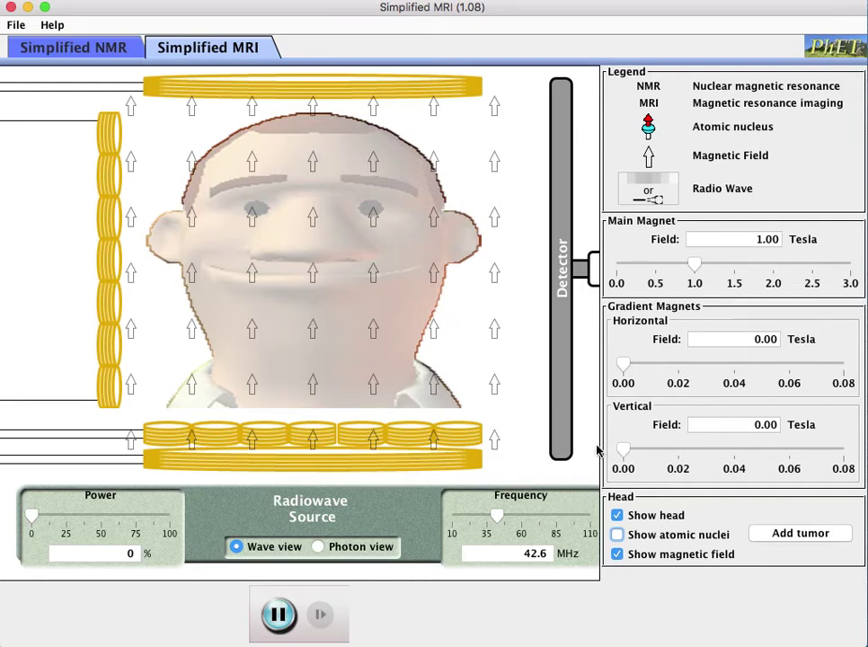
Step: Ramp the horizontal gradient to 0.04, then 0.08 Tesla, then return it to 0.00
drag(627, 368, 736, 372)
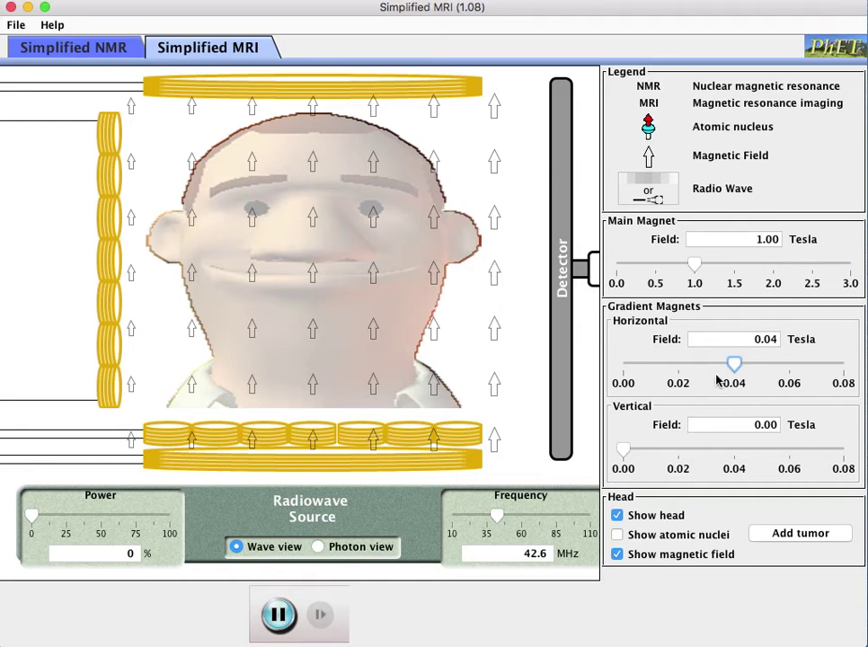
drag(733, 364, 852, 365)
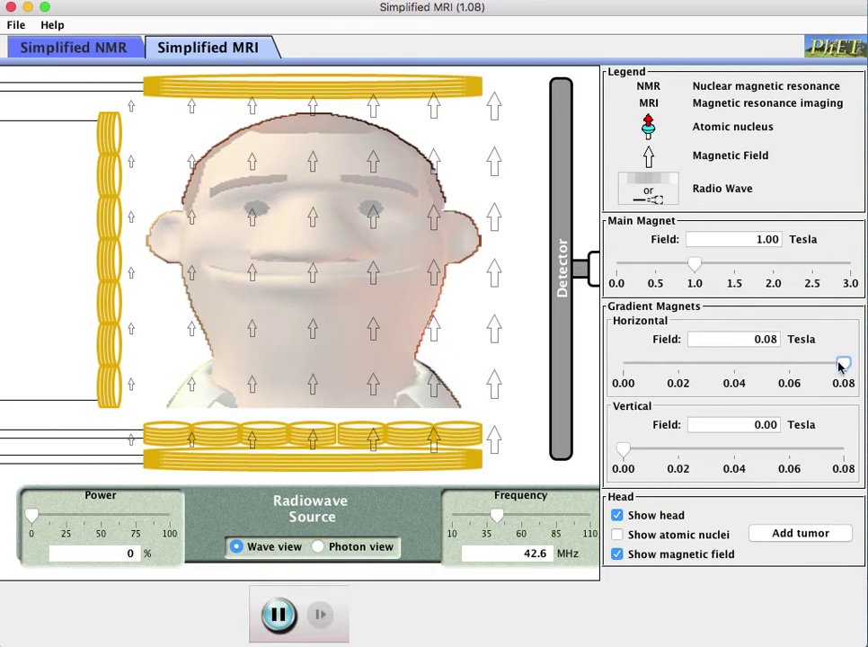
drag(842, 366, 570, 371)
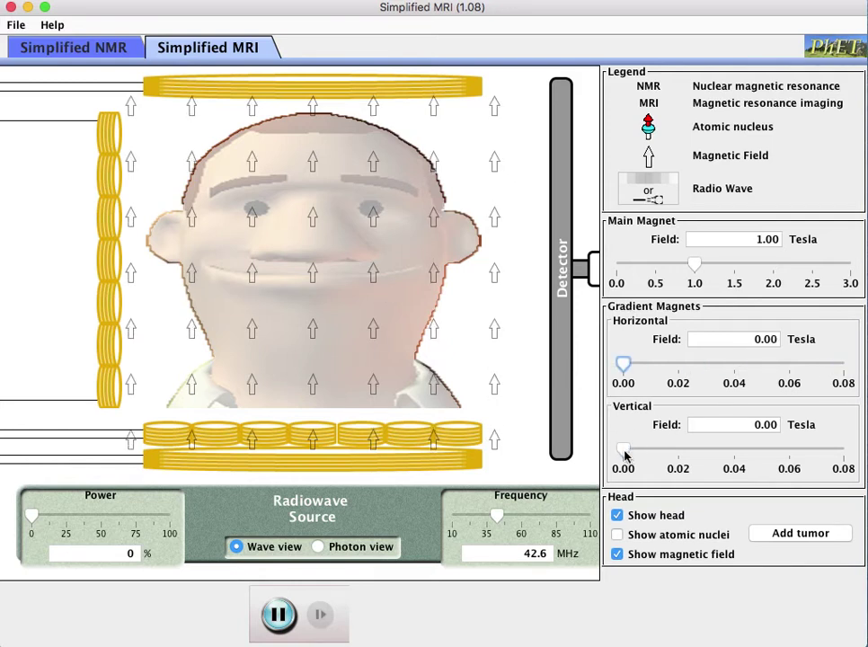
Step: Sweep the vertical gradient up to 0.08 Tesla and back to 0.00
drag(625, 450, 861, 458)
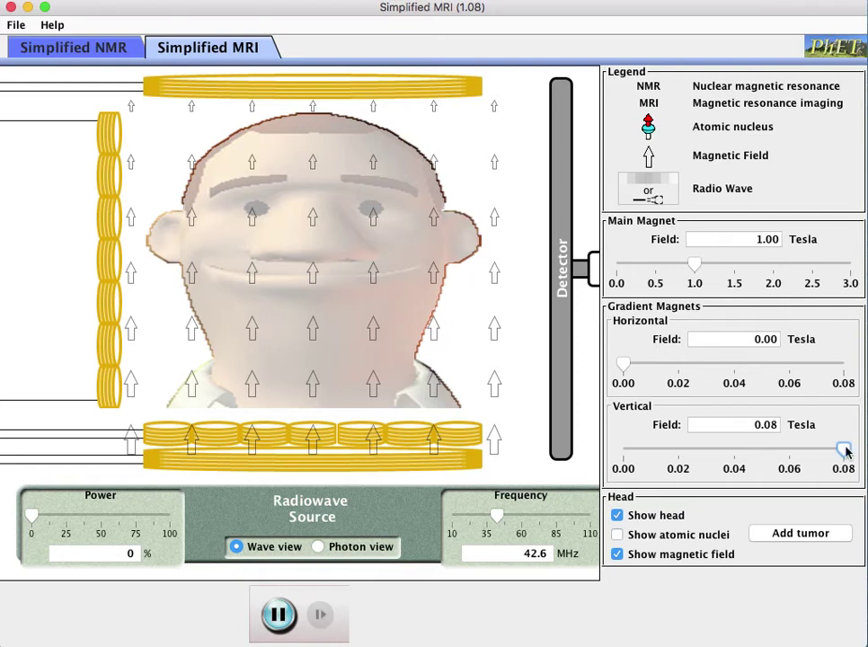
drag(845, 451, 572, 454)
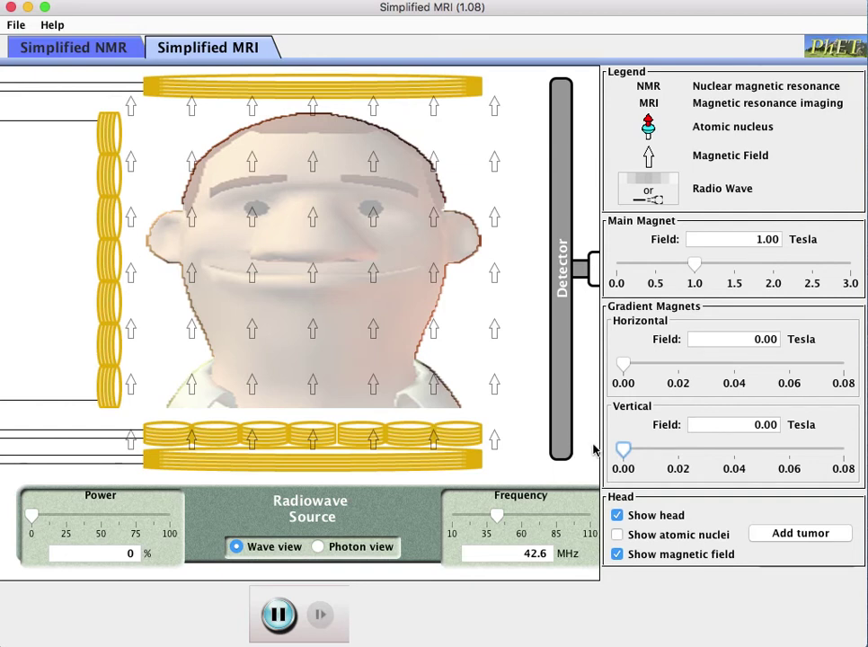
Step: Show the atomic nuclei in the head and add a tumor near the top of the head
click(699, 536)
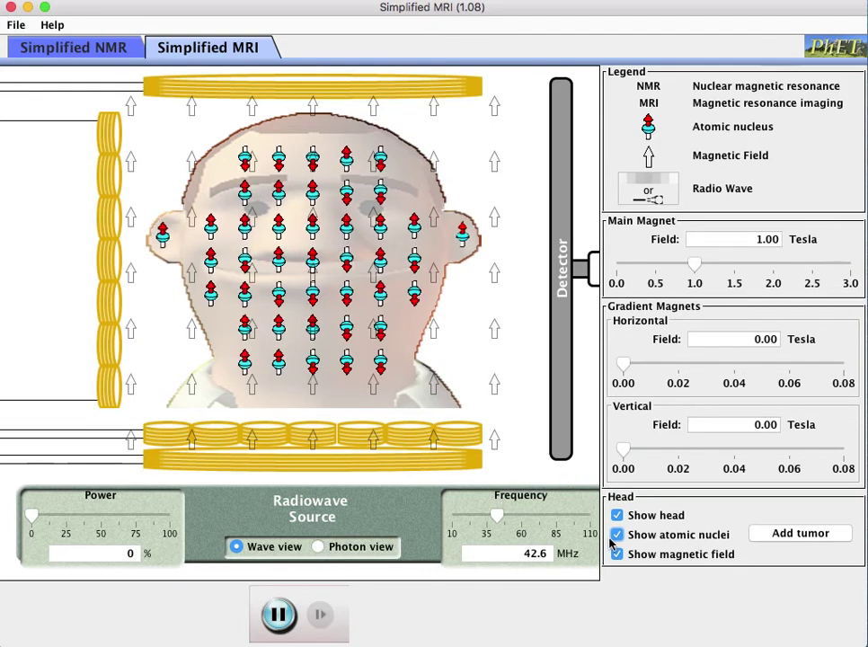
click(811, 535)
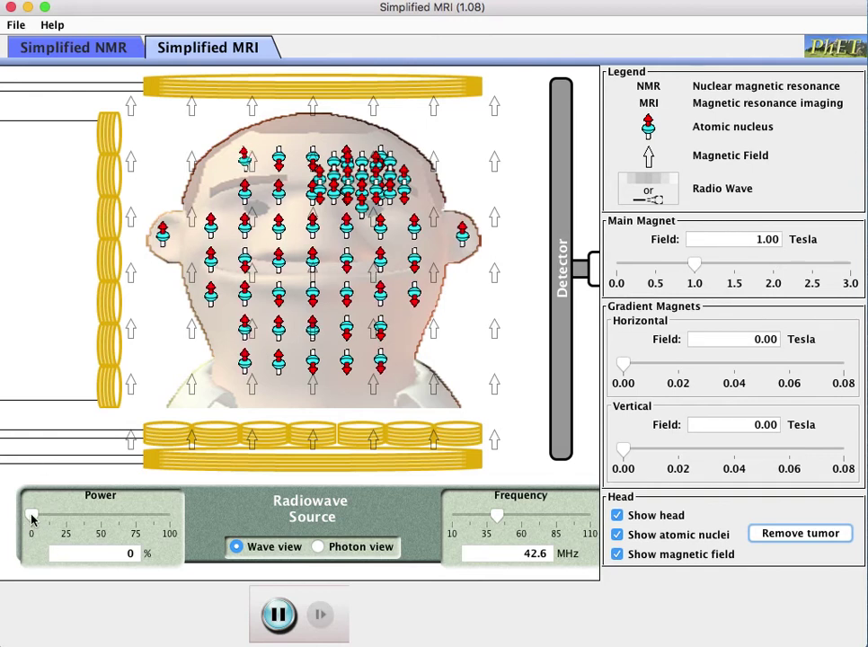
Step: Set radiowave power to 51% and raise the horizontal gradient to 0.04 Tesla
drag(32, 519, 102, 521)
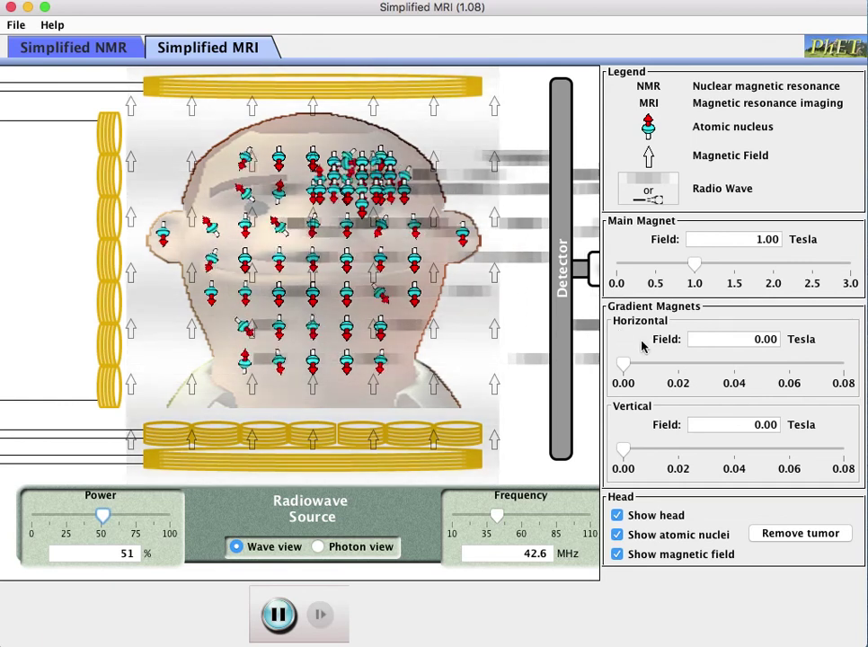
drag(624, 364, 735, 367)
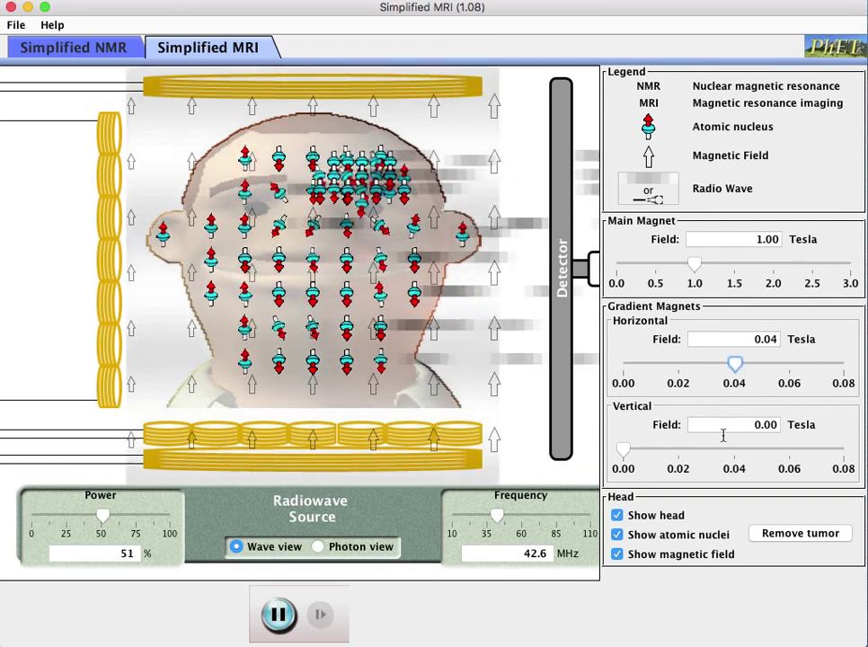
Step: Raise the vertical gradient and then the horizontal gradient to 0.06 Tesla each
drag(640, 449, 792, 450)
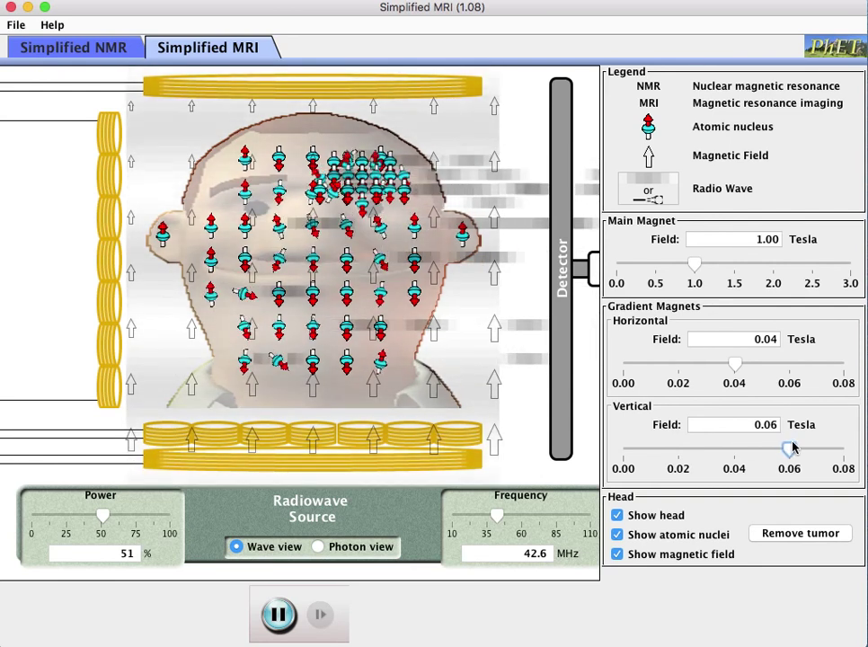
drag(736, 362, 792, 363)
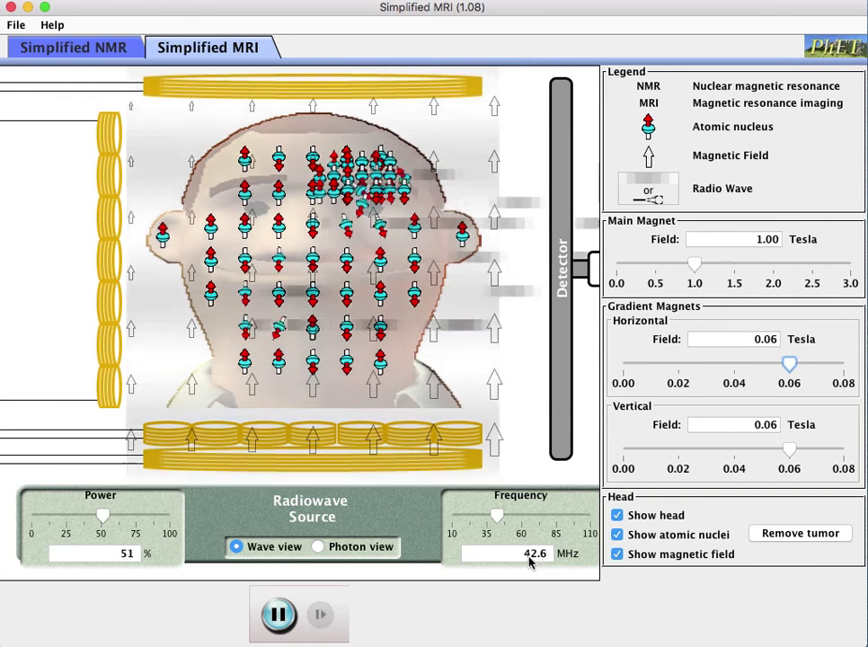
Step: Sweep the radiowave frequency between 29 and 57 MHz, then fine-tune it to 35.6 MHz
drag(500, 519, 509, 520)
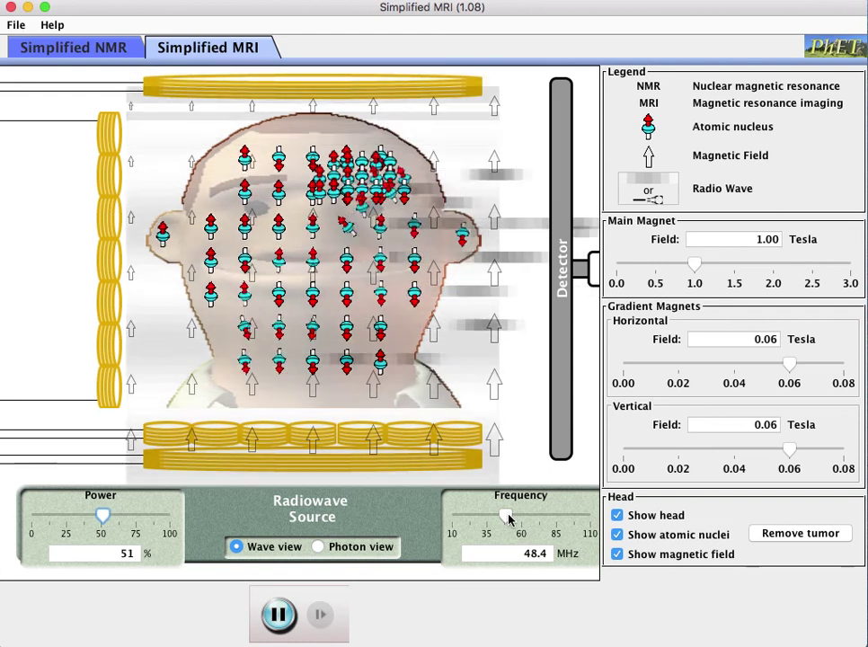
drag(509, 520, 514, 521)
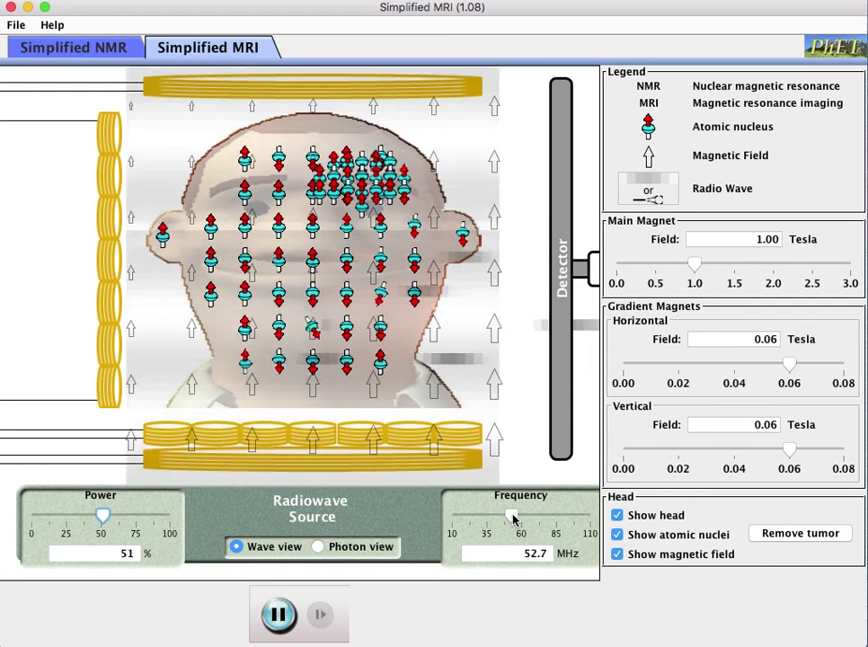
drag(514, 521, 519, 520)
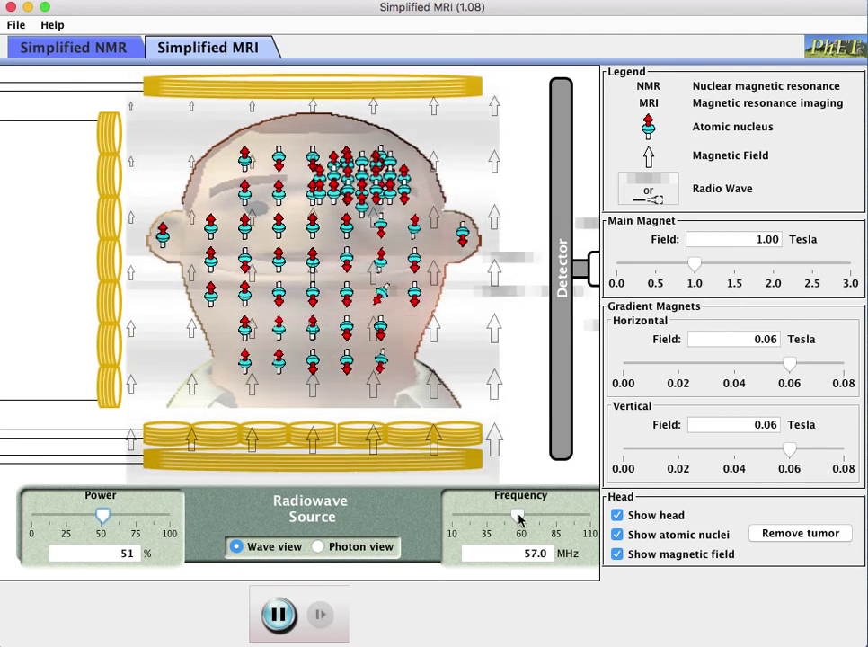
drag(520, 519, 484, 520)
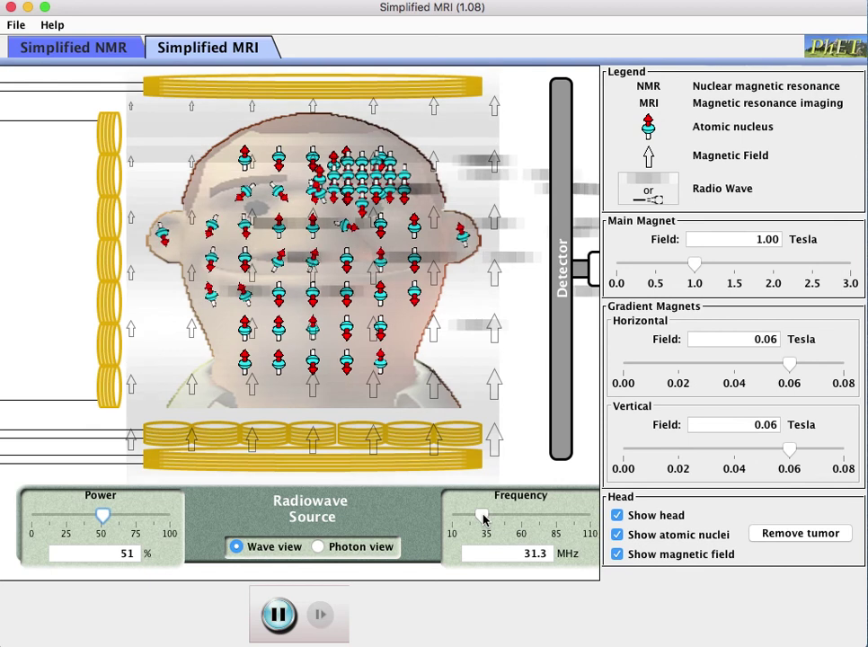
drag(484, 520, 479, 521)
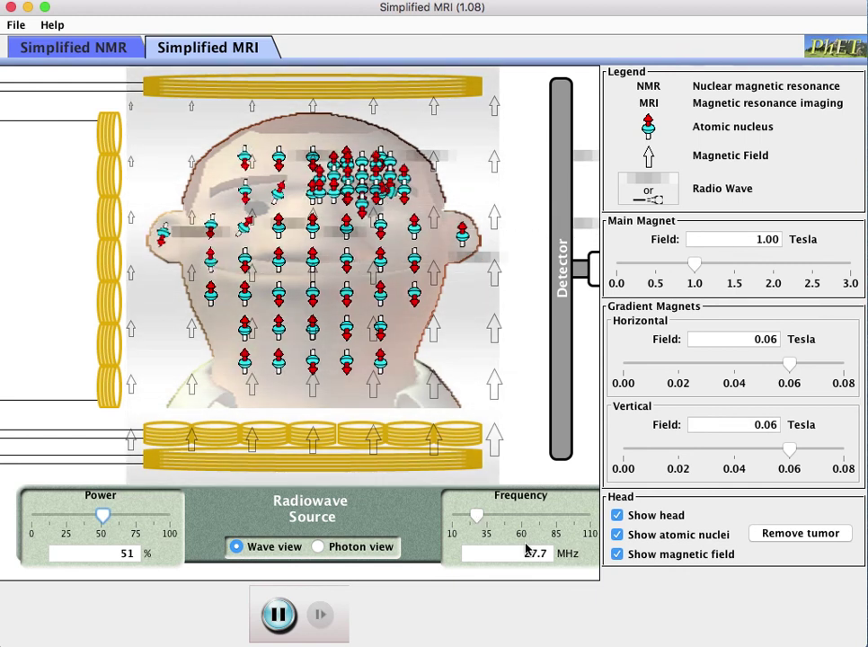
drag(481, 519, 486, 520)
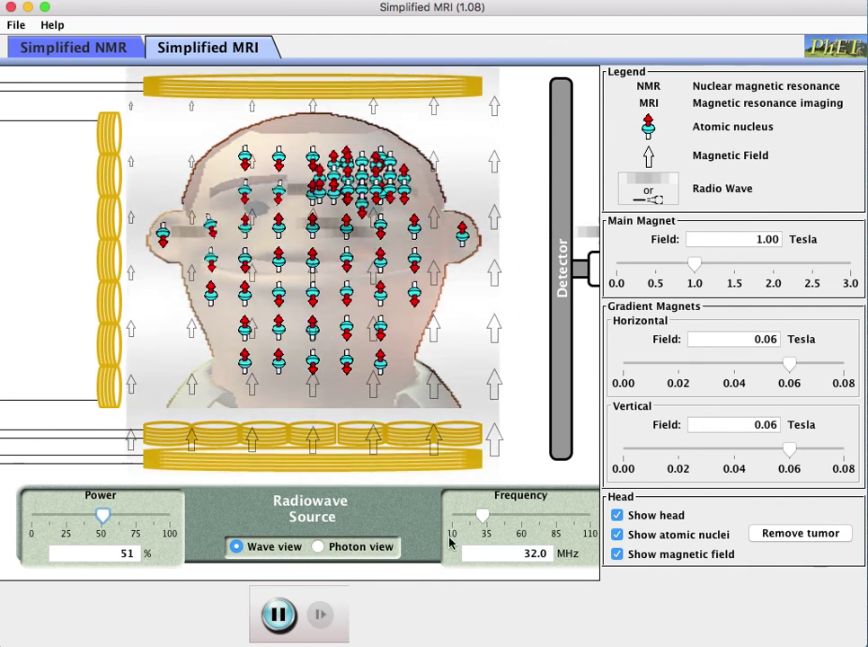
drag(484, 520, 488, 520)
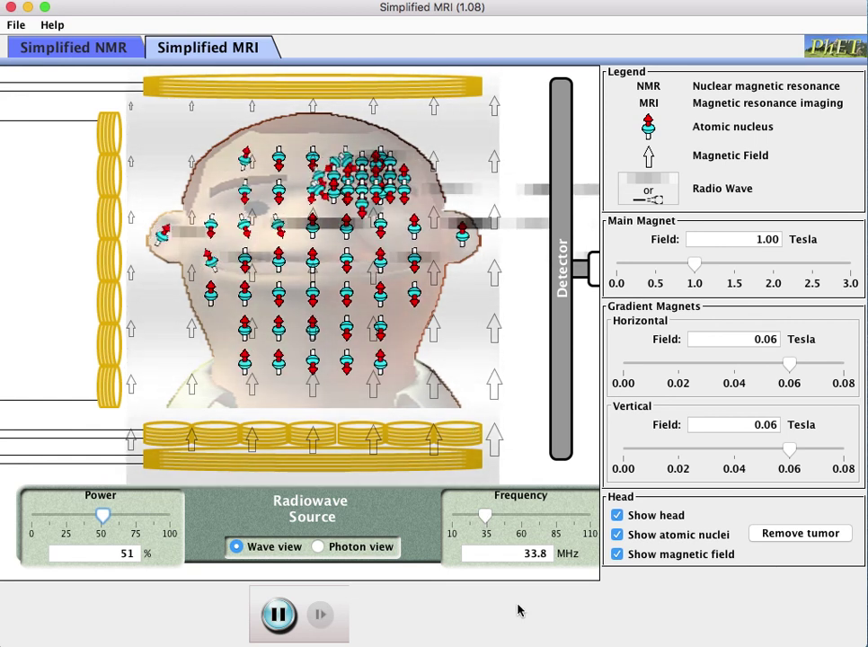
drag(486, 519, 489, 517)
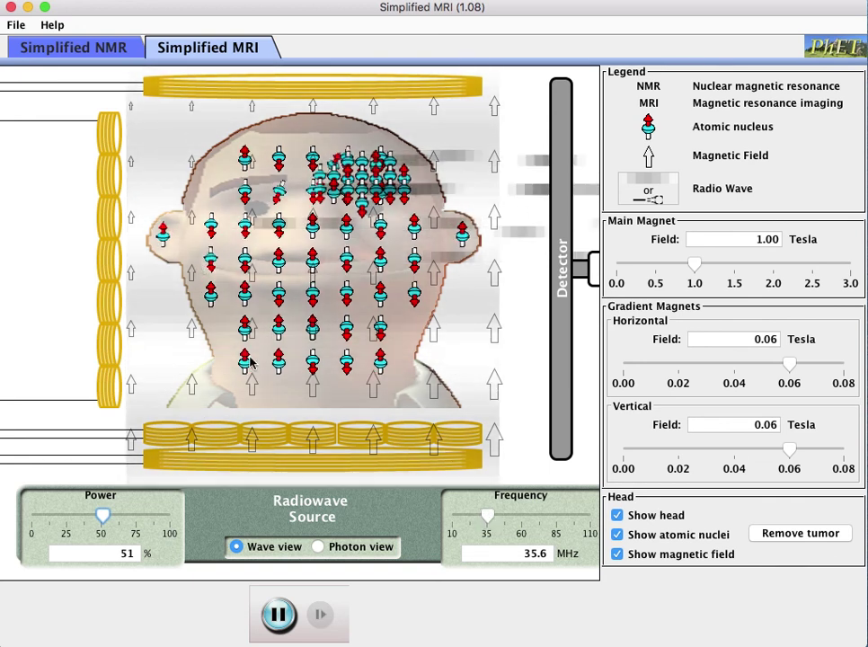